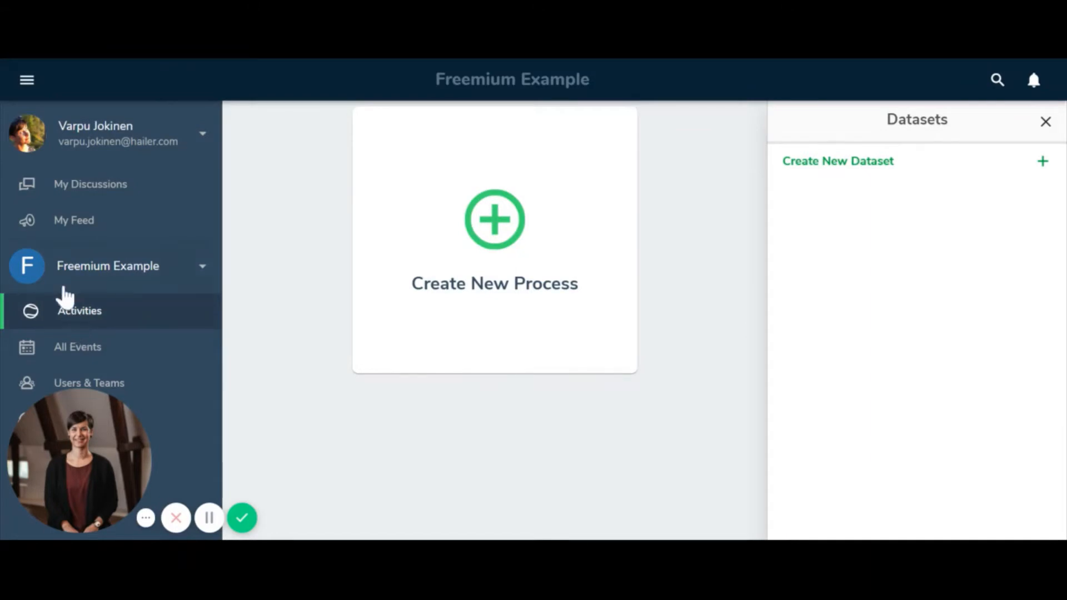
Collapse the navigation sidebar and create a new custom process in the Freemium Example workspace
left_click(27, 80)
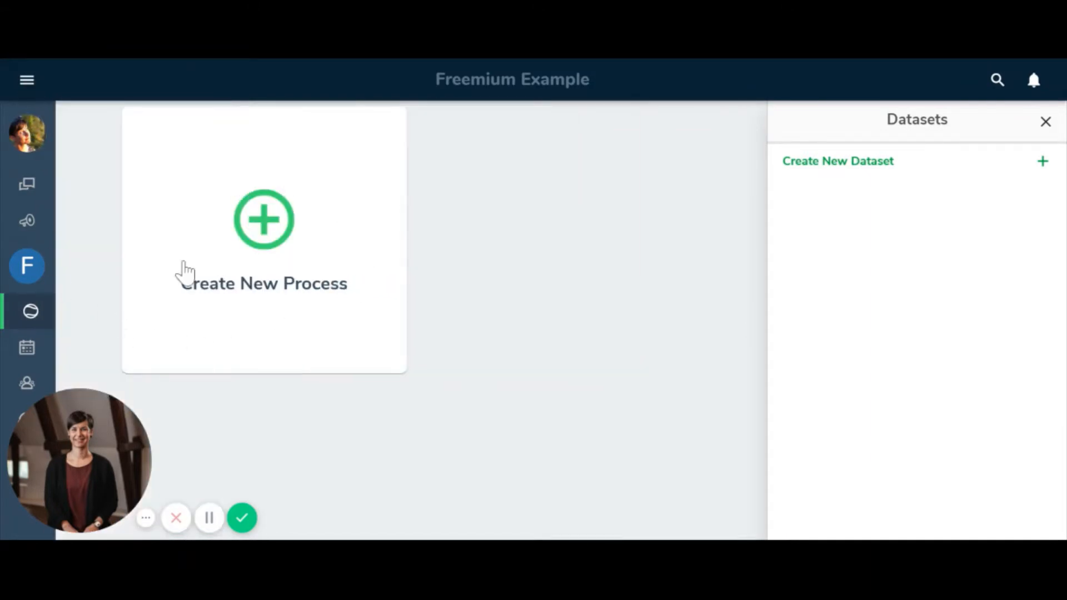
left_click(289, 251)
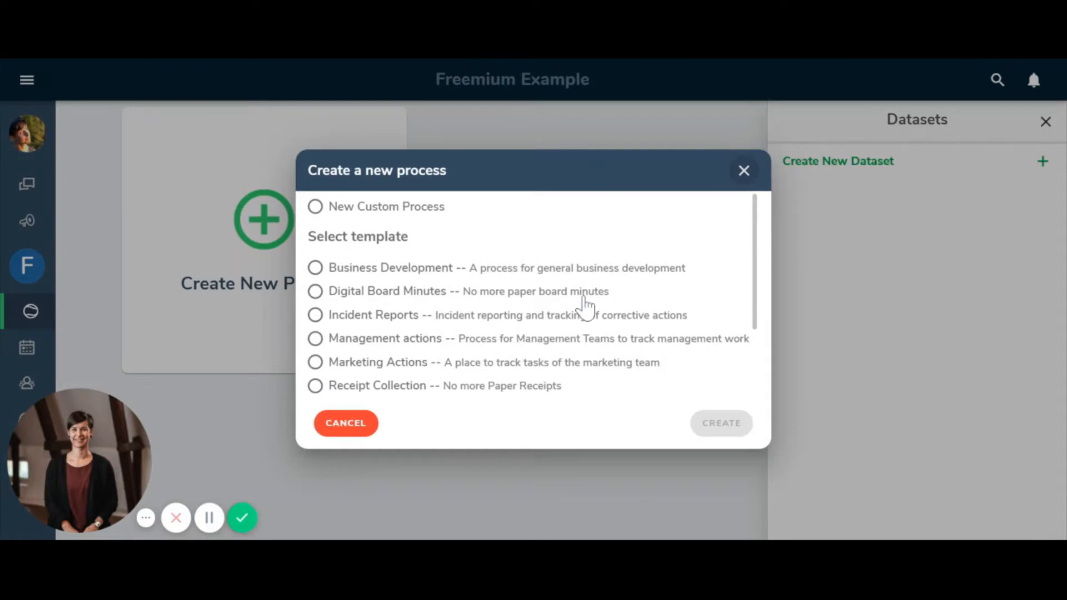
scroll(584, 307, "down", 2)
scroll(583, 303, "up", 3)
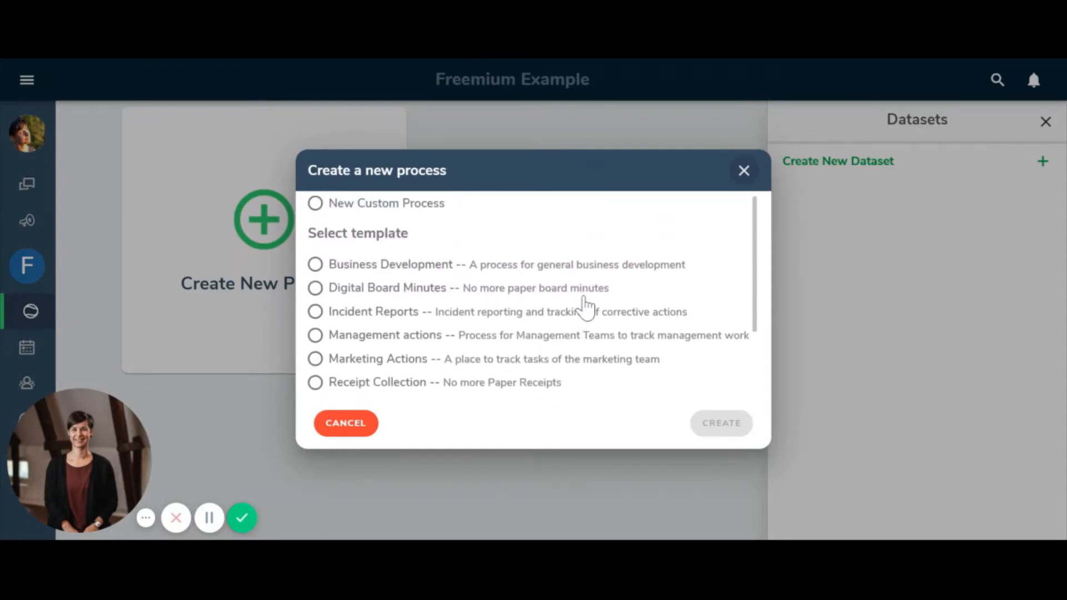
left_click(441, 221)
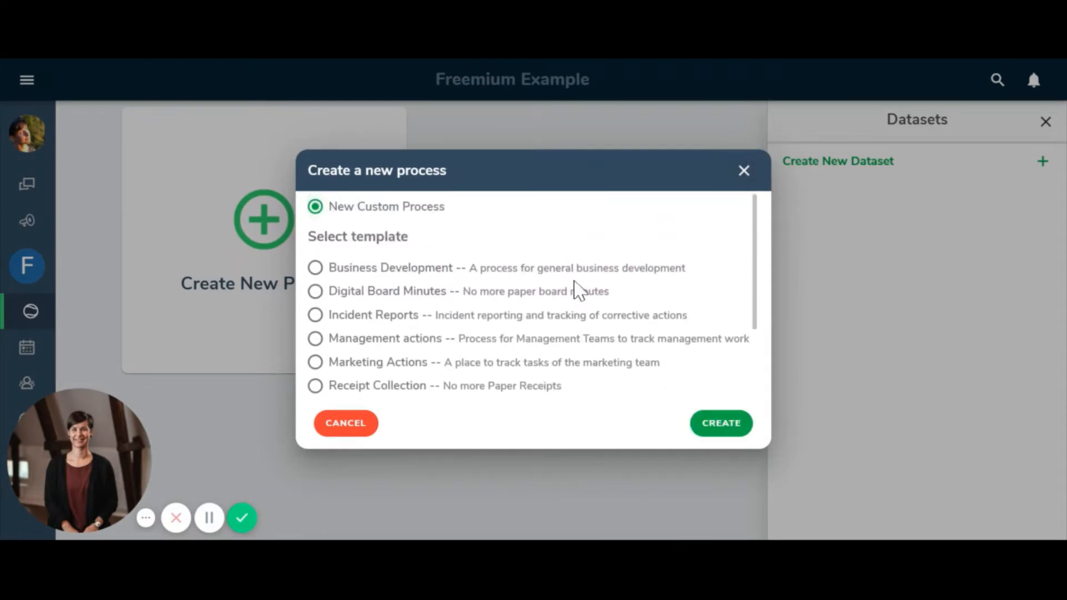
left_click(719, 428)
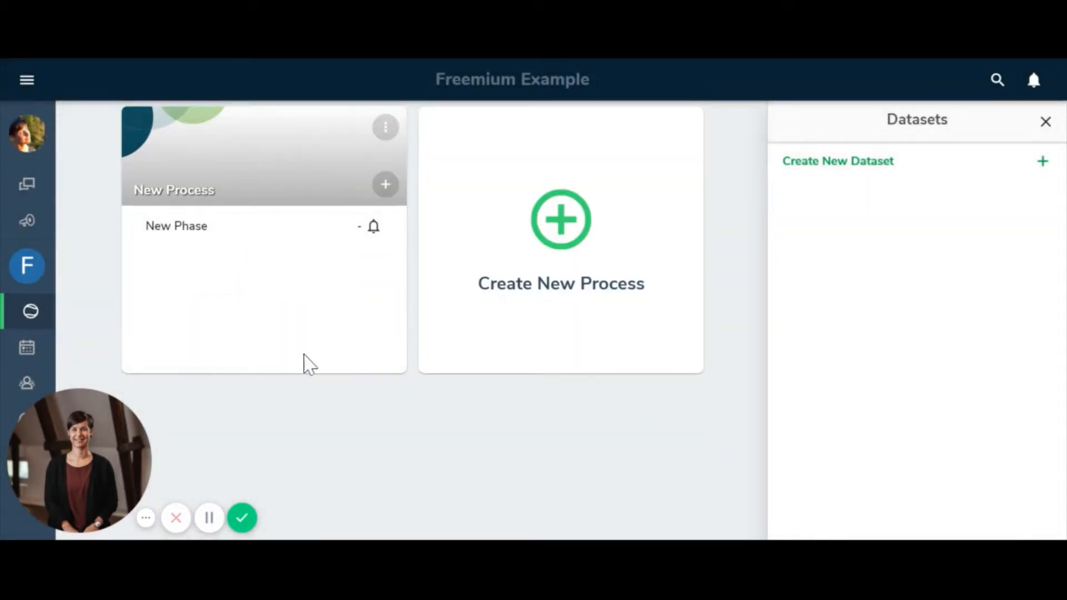
Open the new process for editing and rename it "To do"
left_click(393, 135)
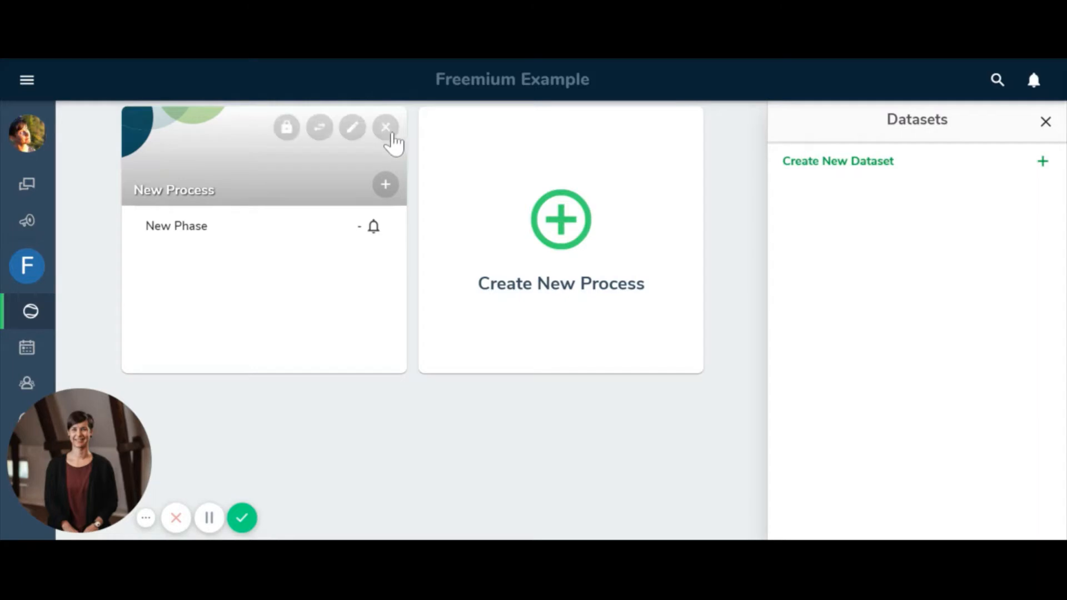
left_click(356, 135)
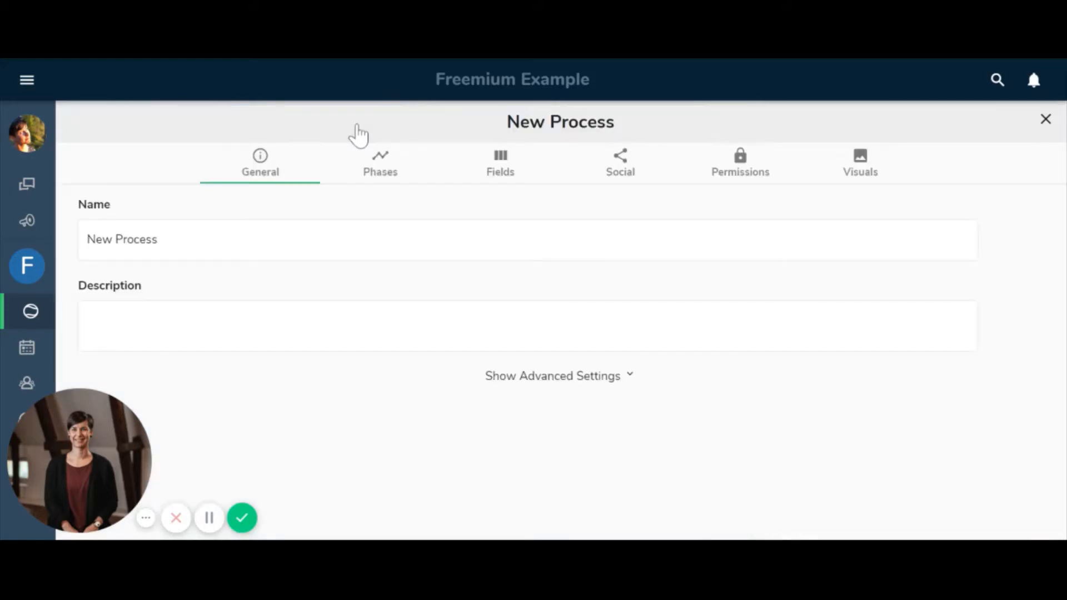
left_click_drag(315, 257, 136, 236)
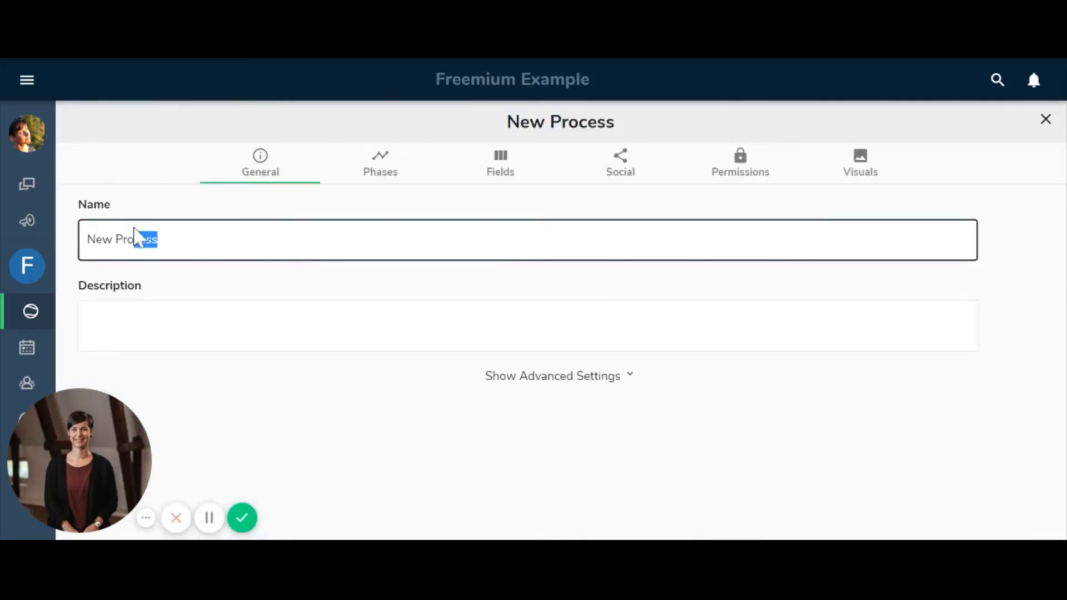
Rename the process's existing phase to "To Do"
left_click(390, 164)
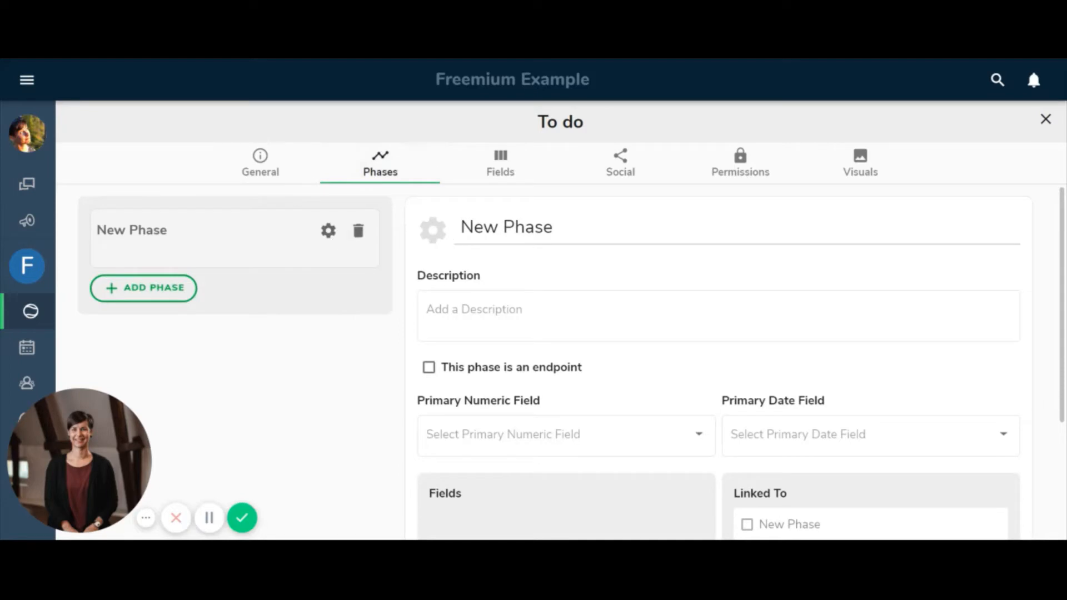
left_click(495, 227)
key("ctrl+a")
type("To")
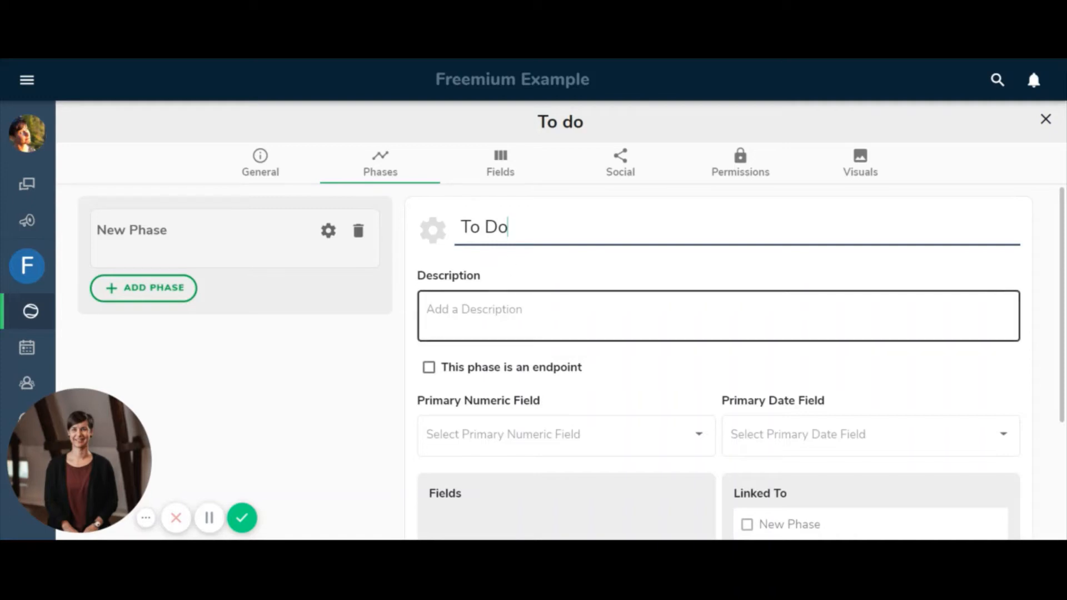
Add a second phase to the process and name it "Done"
left_click(184, 298)
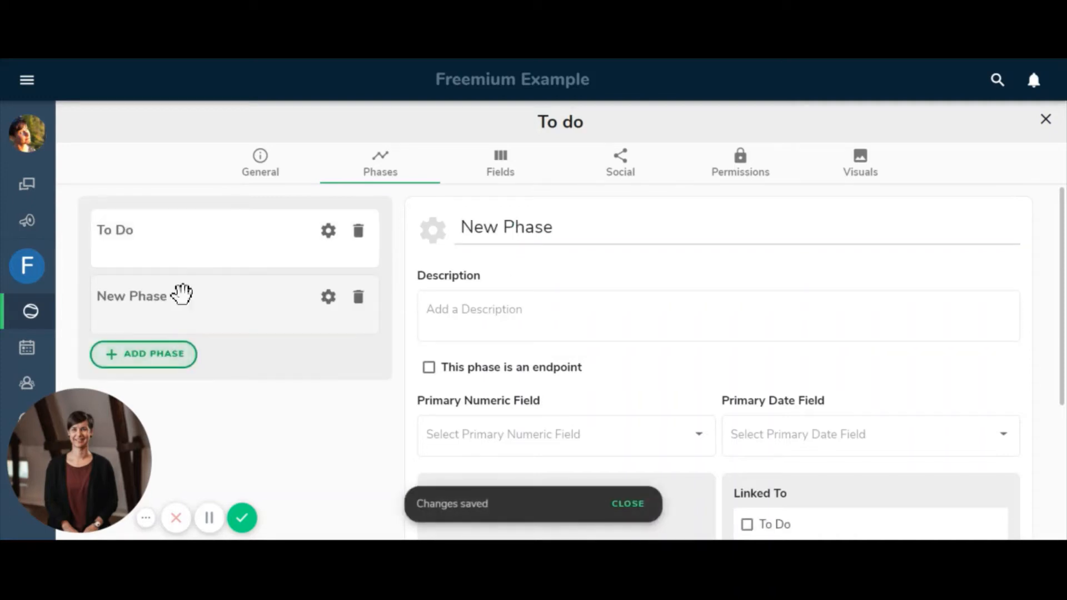
left_click(483, 228)
key("ctrl+a")
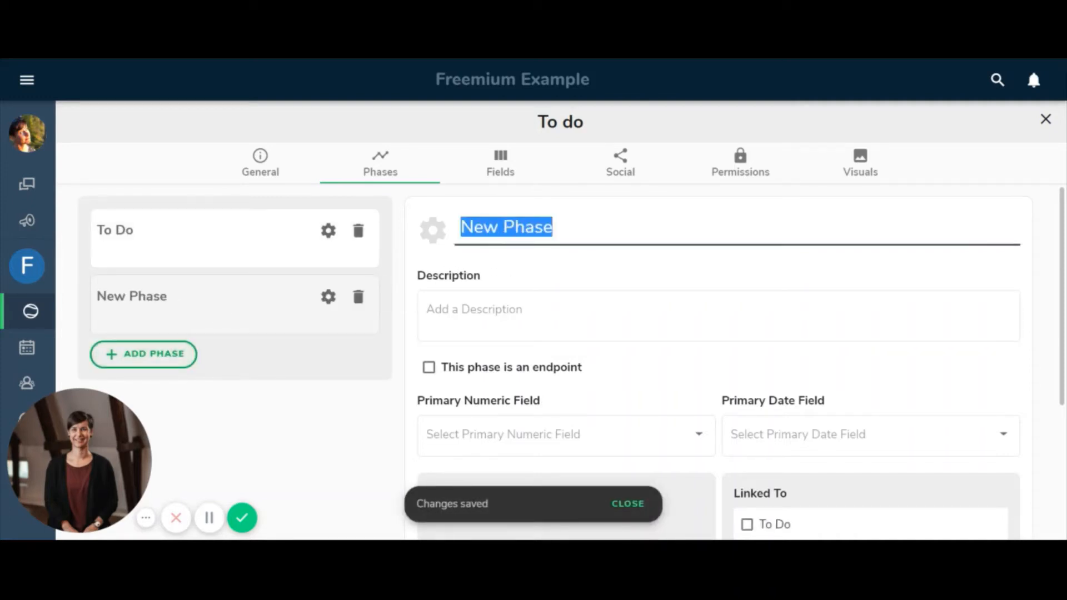
type("Done")
key("Return")
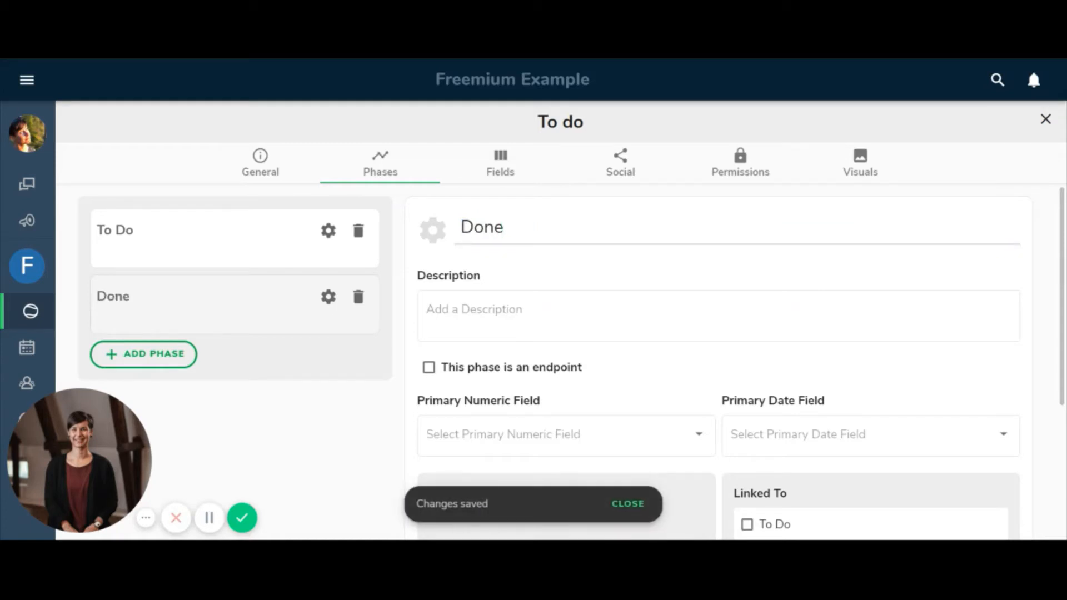
Link the To Do phase to the Done phase
left_click(292, 246)
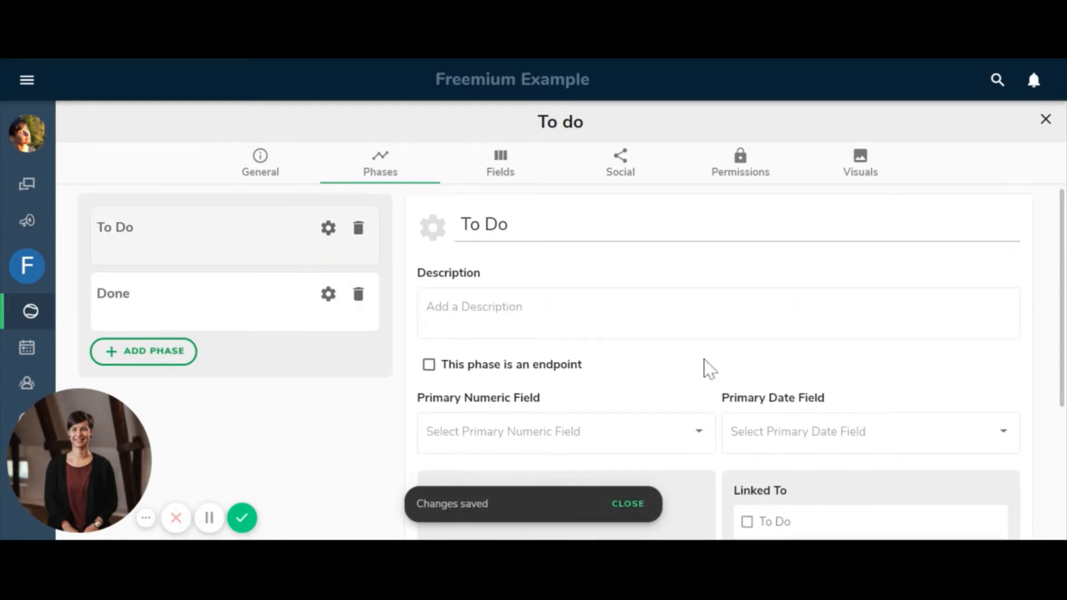
scroll(710, 361, "down", 3)
left_click(747, 399)
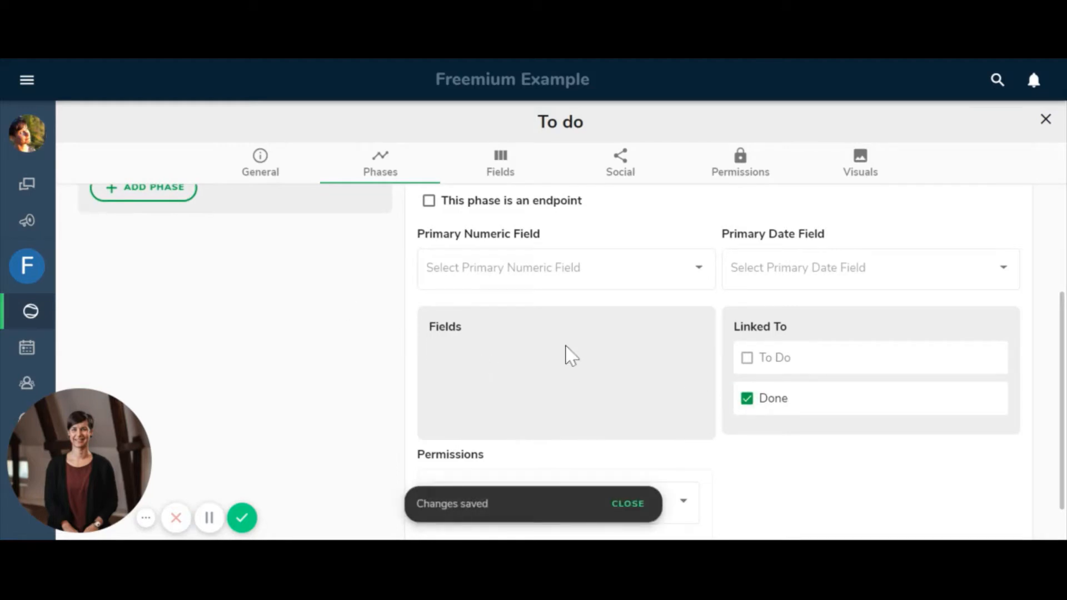
scroll(567, 356, "up", 3)
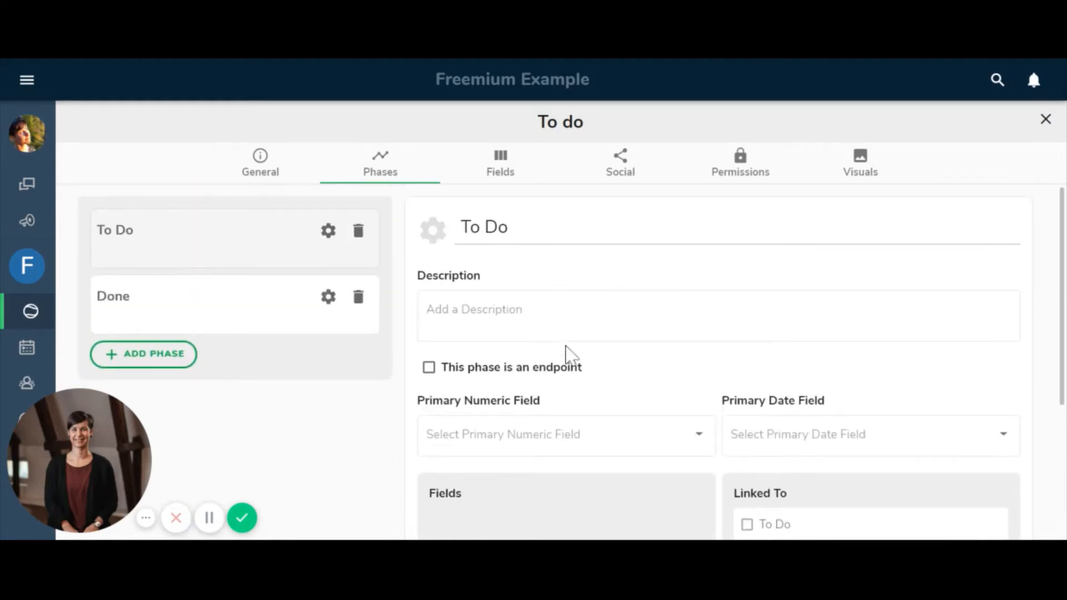
left_click(588, 338)
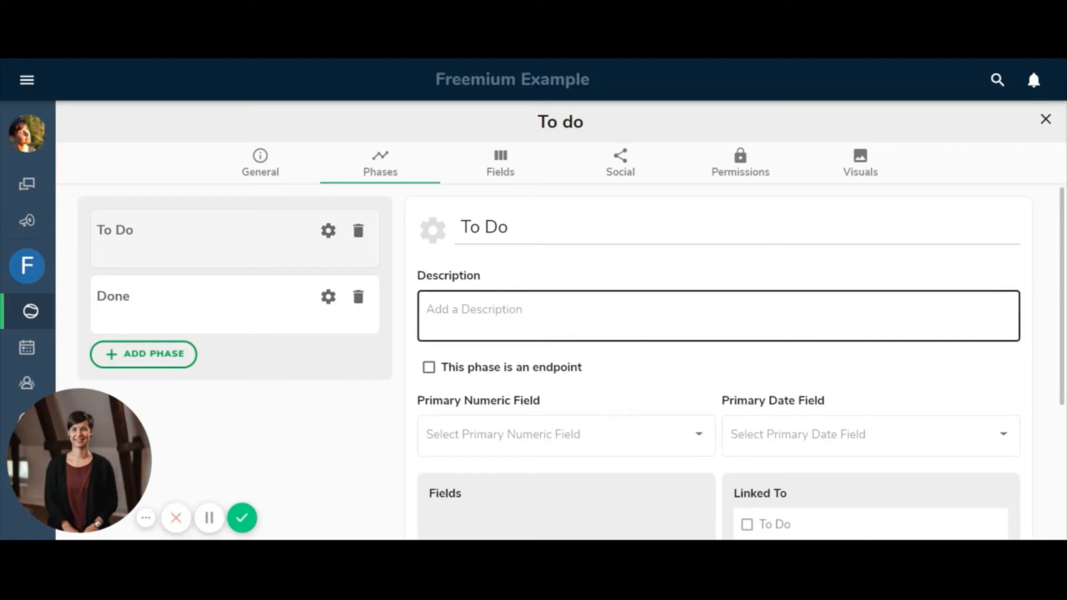
Add a custom Text Area field to the process with the header "Details"
left_click(503, 179)
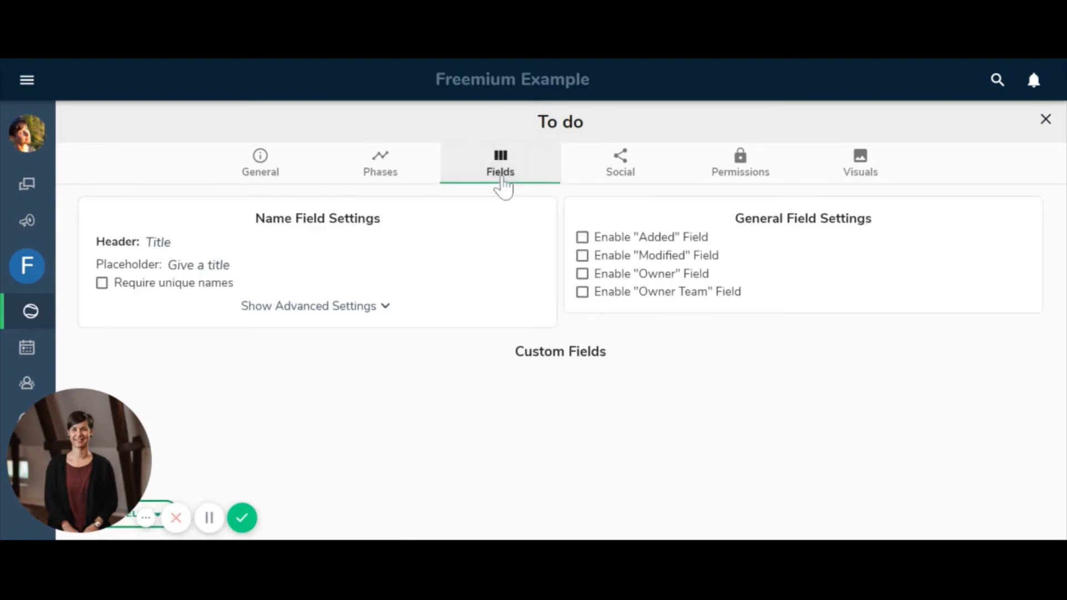
left_click(162, 511)
mouse_move(189, 401)
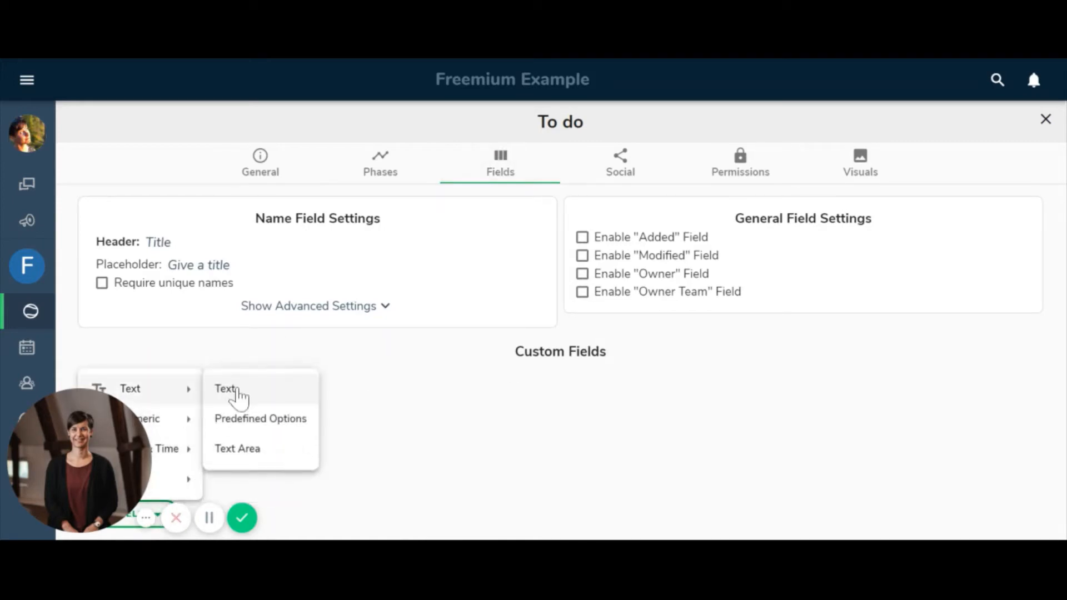
left_click(244, 448)
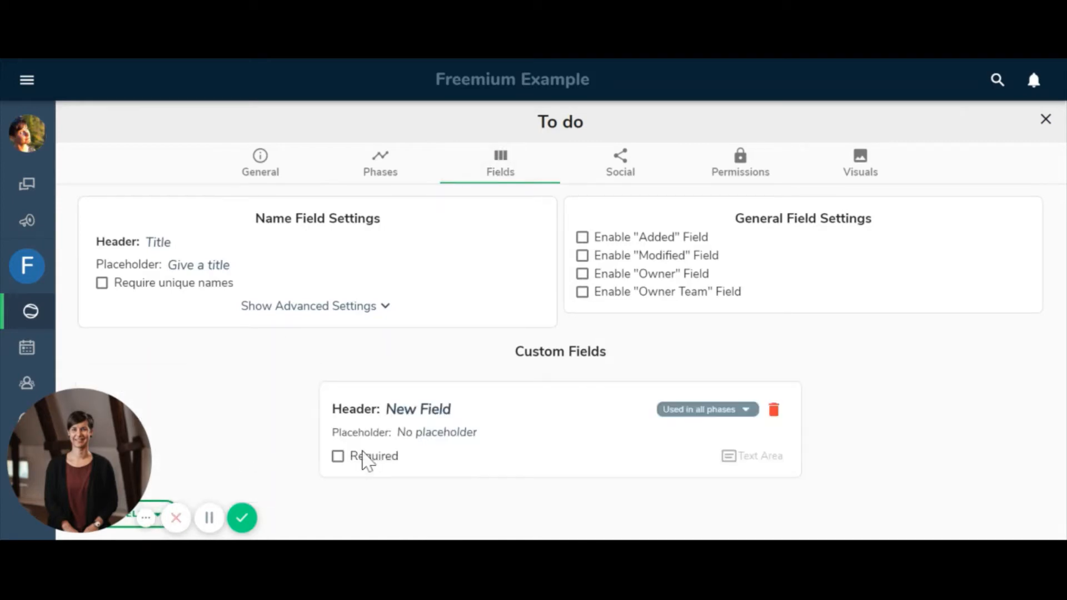
left_click(459, 413)
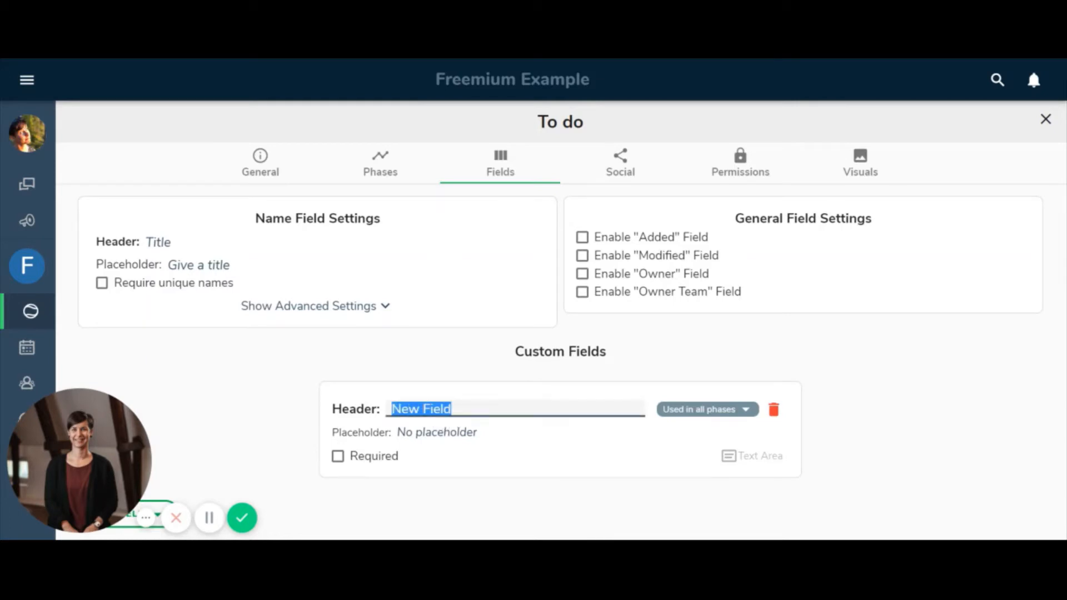
type("Details")
key("Return")
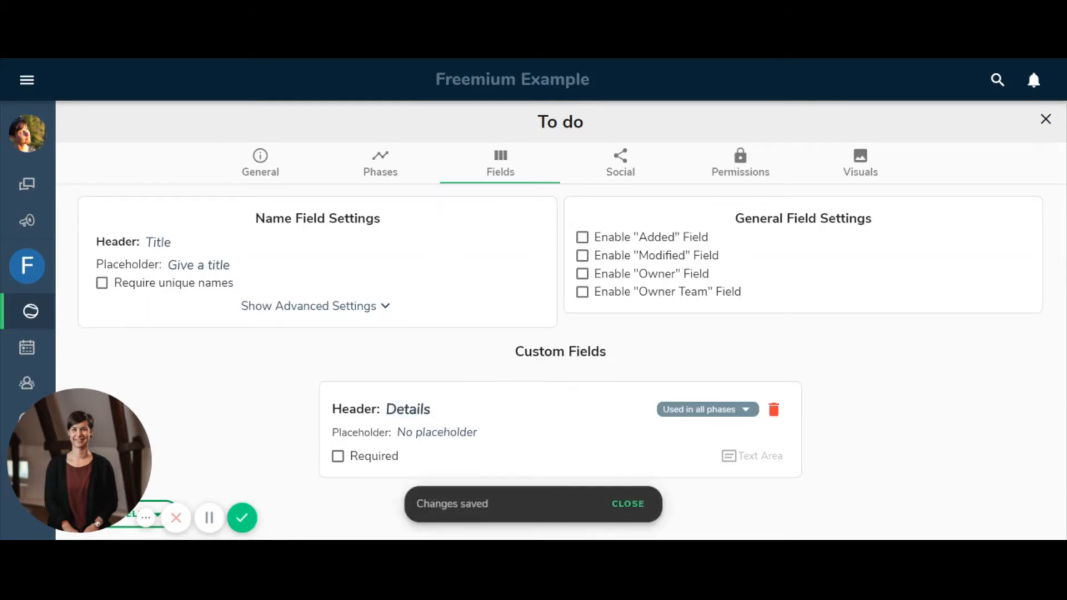
Add a custom Date field to the process with the header "Due Date"
left_click(158, 508)
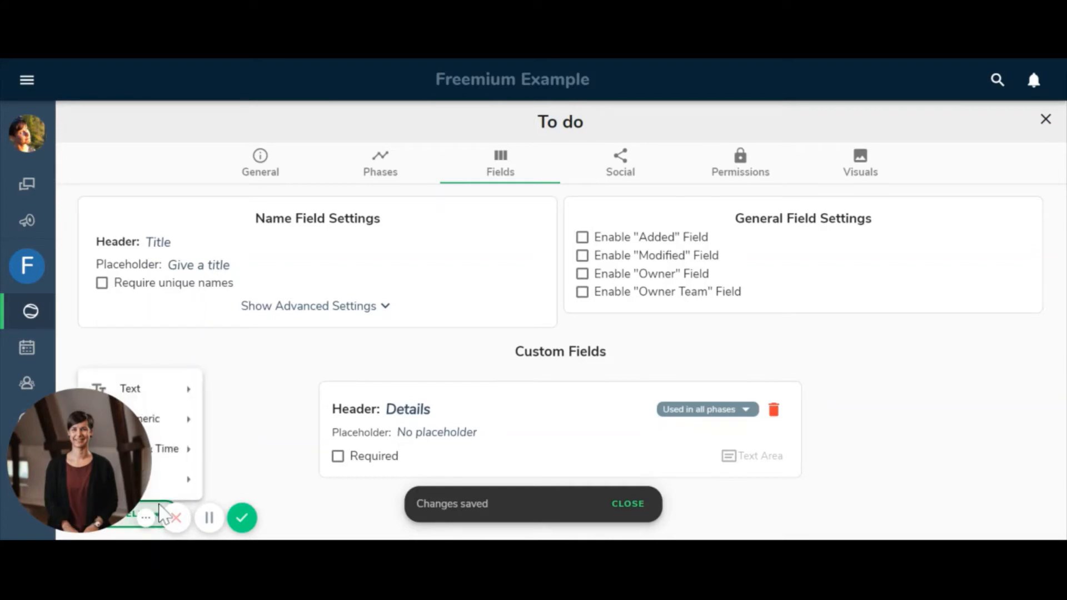
mouse_move(189, 487)
mouse_move(188, 459)
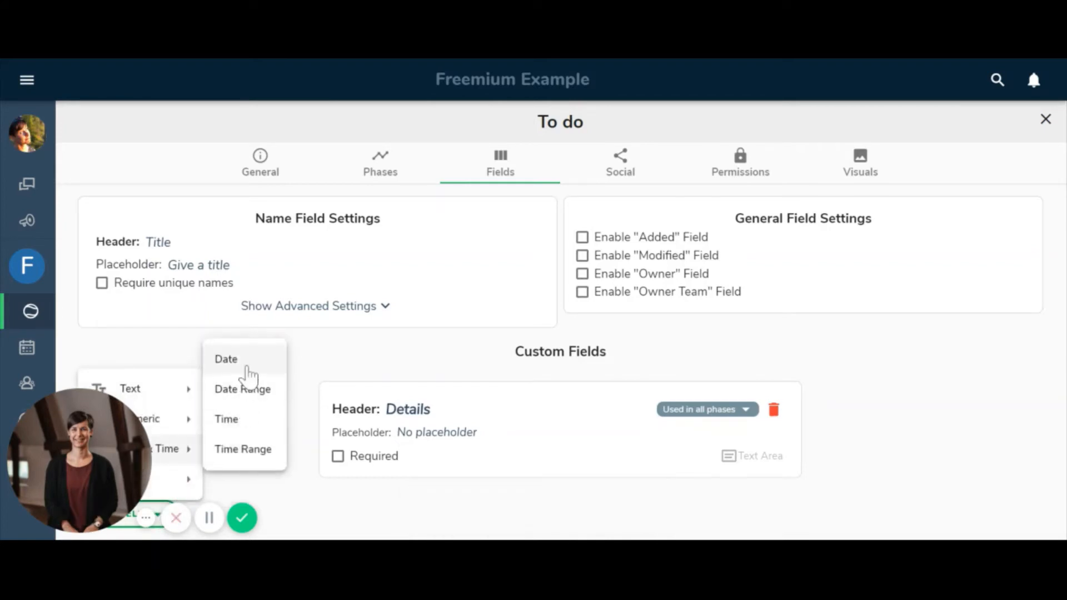
left_click(228, 368)
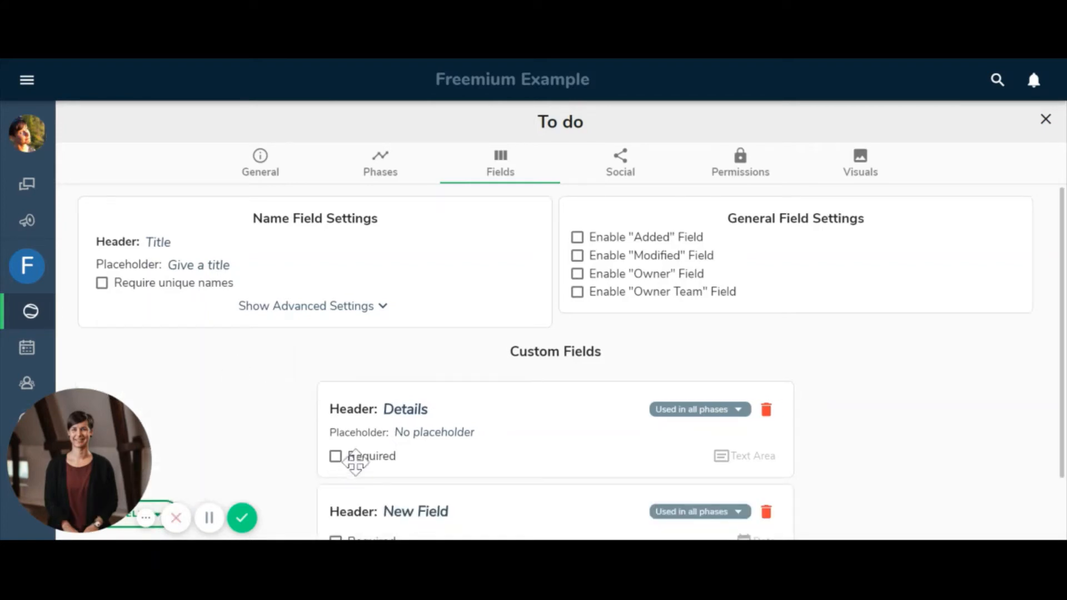
scroll(355, 465, "down", 2)
left_click(458, 448)
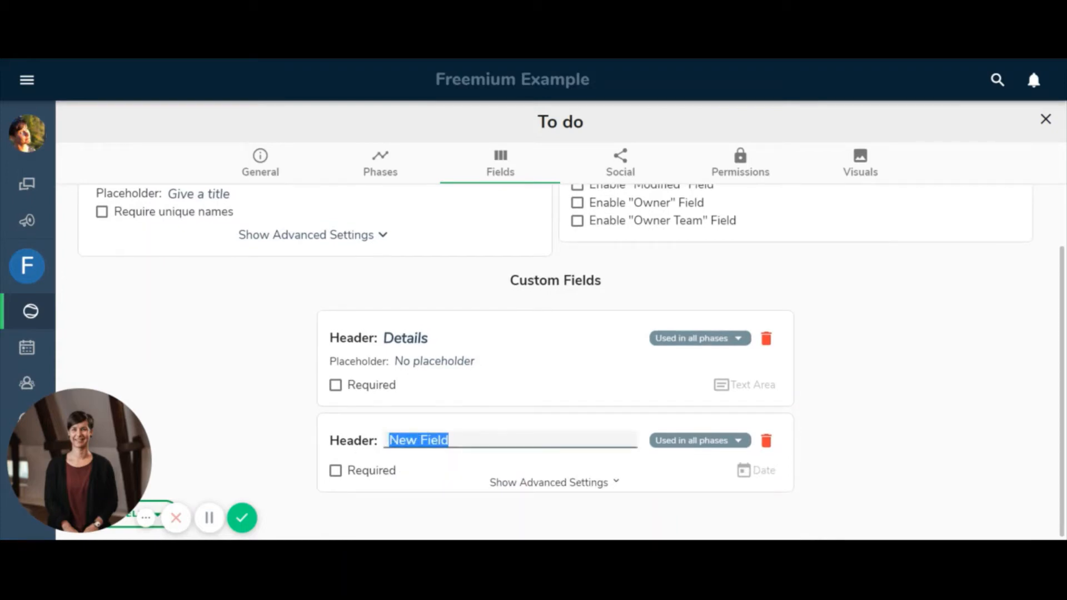
type("Due Date")
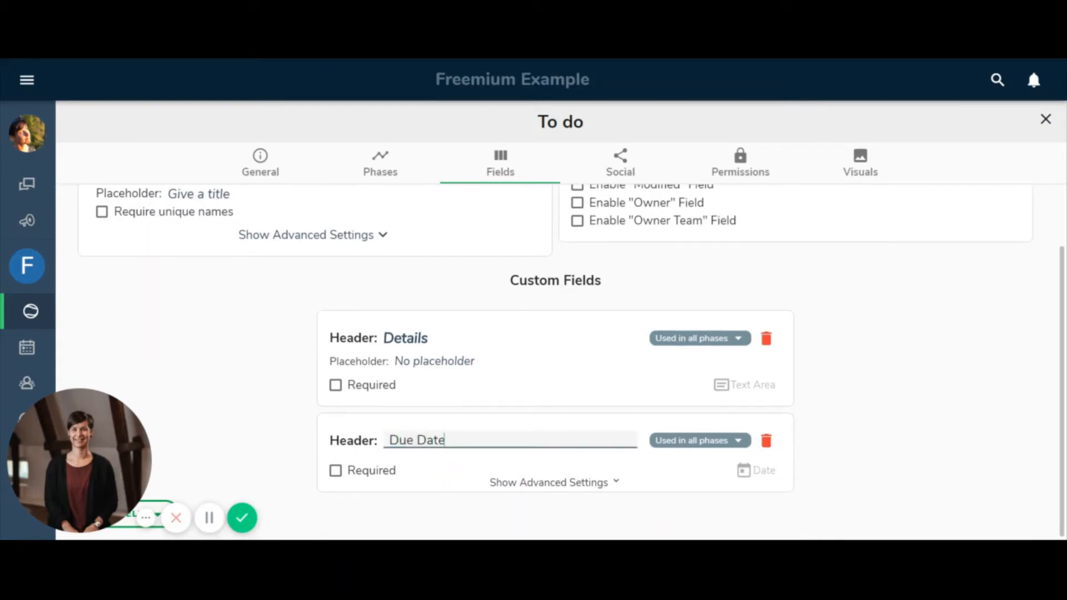
key("Return")
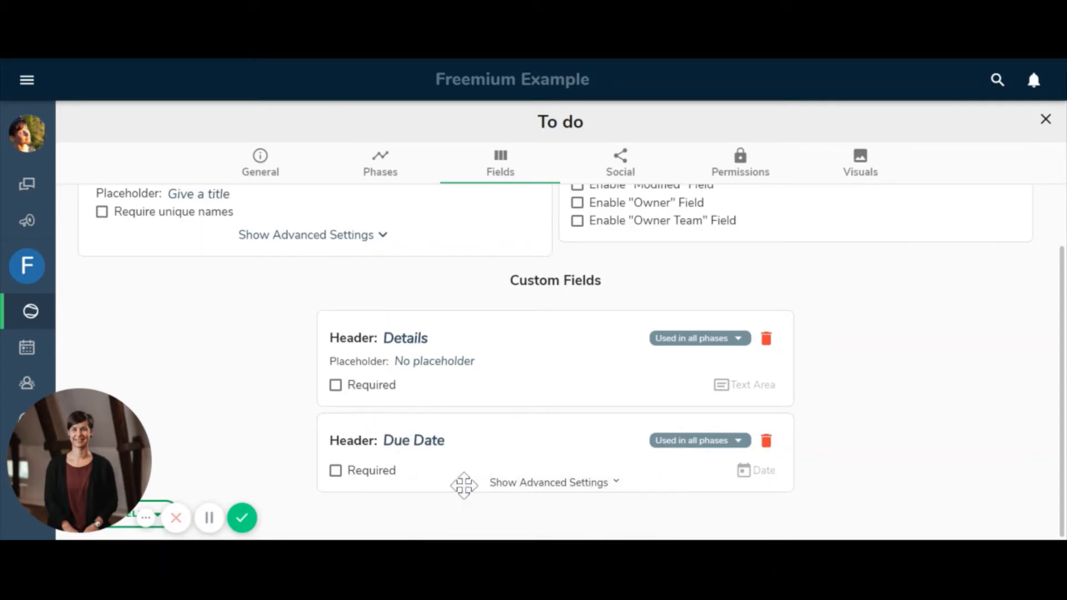
Set Due Date as the primary date field of the To Do phase
left_click(408, 166)
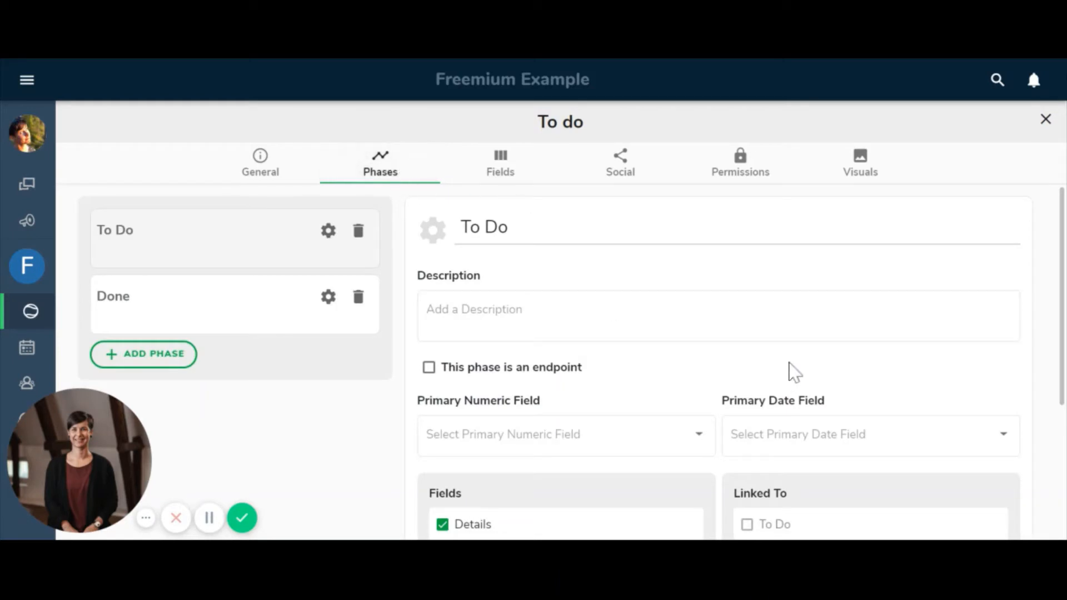
scroll(795, 372, "down", 2)
scroll(786, 369, "up", 2)
scroll(815, 434, "down", 2)
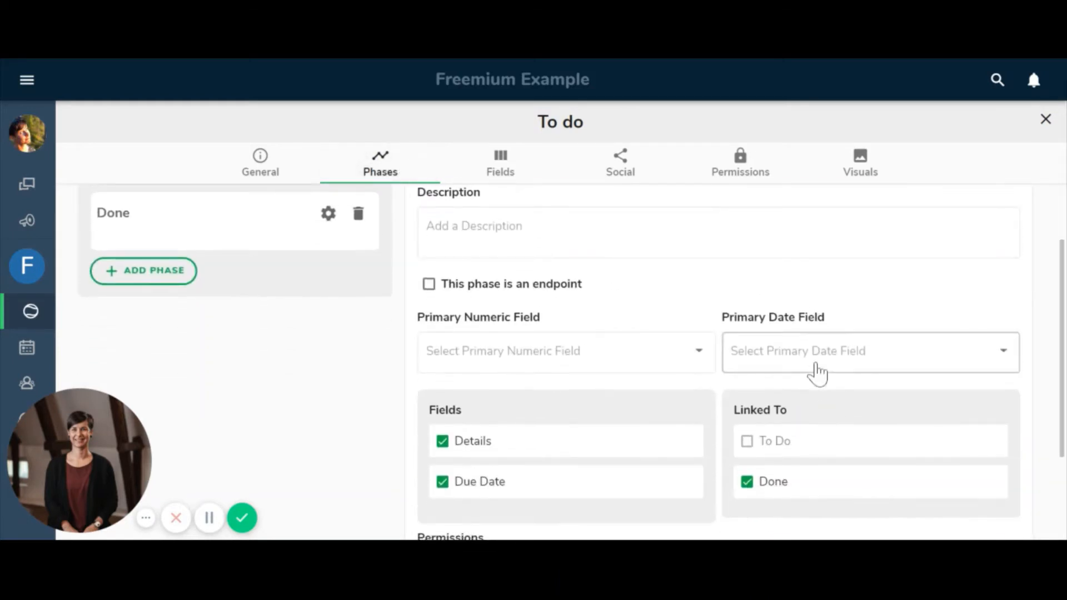
left_click(817, 372)
left_click(757, 458)
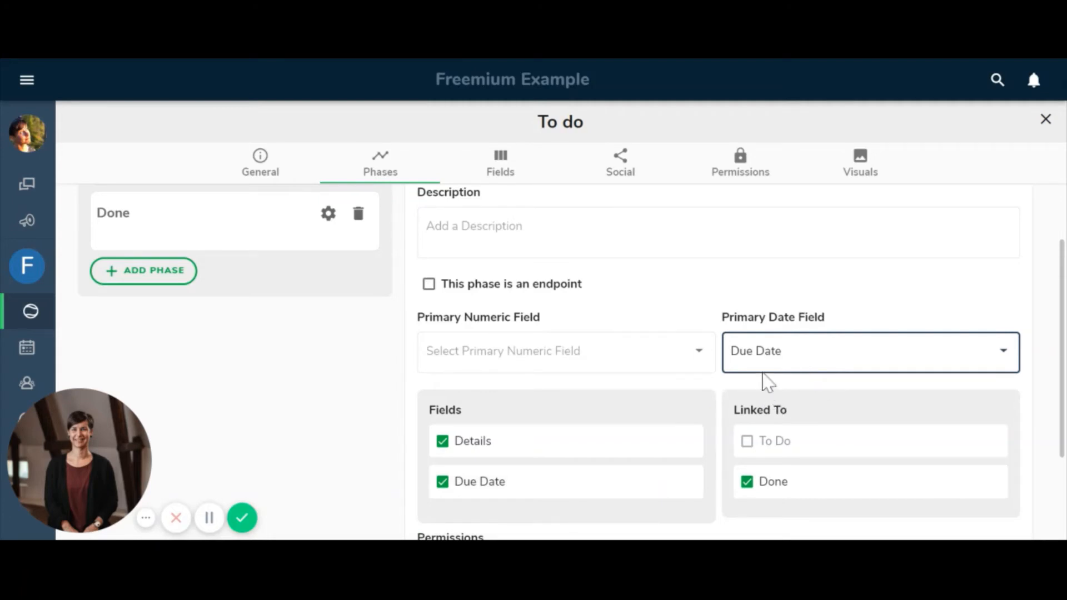
scroll(666, 316, "up", 2)
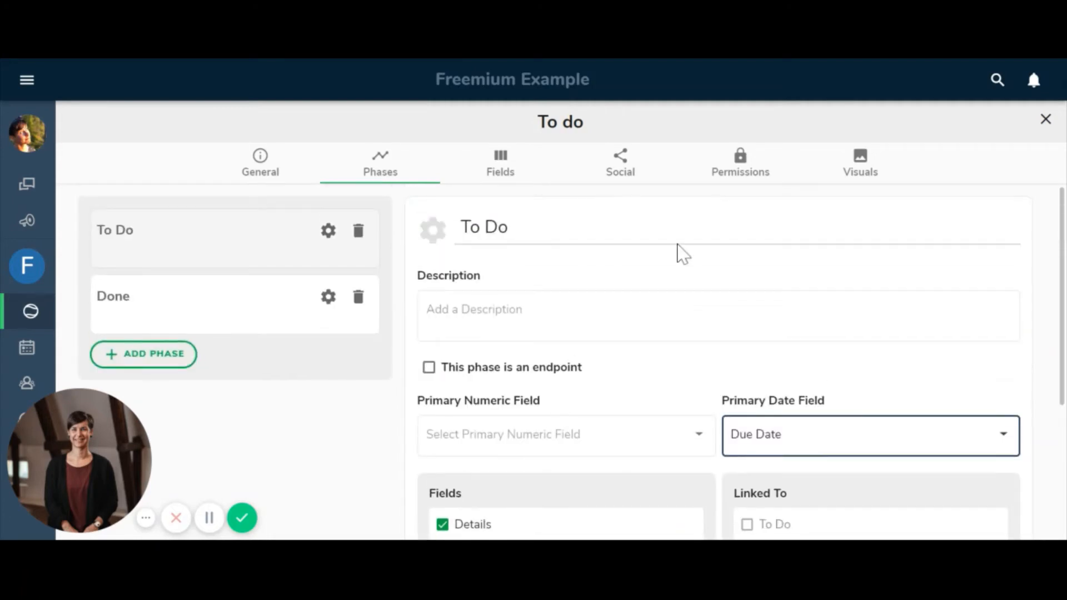
Enable the In-Activity Messenger in the process's social settings
left_click(630, 165)
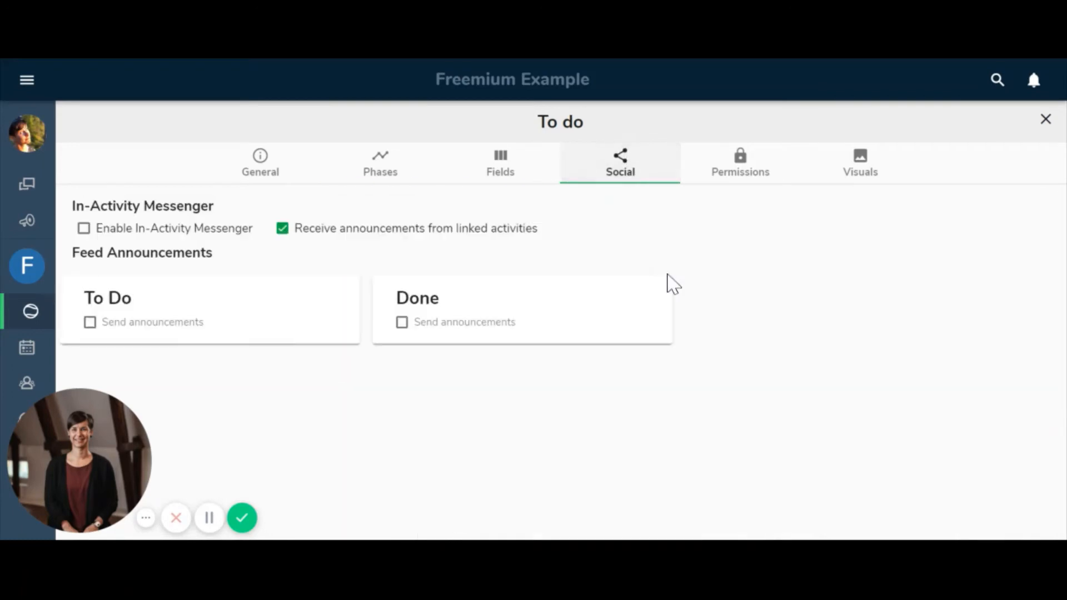
left_click(101, 232)
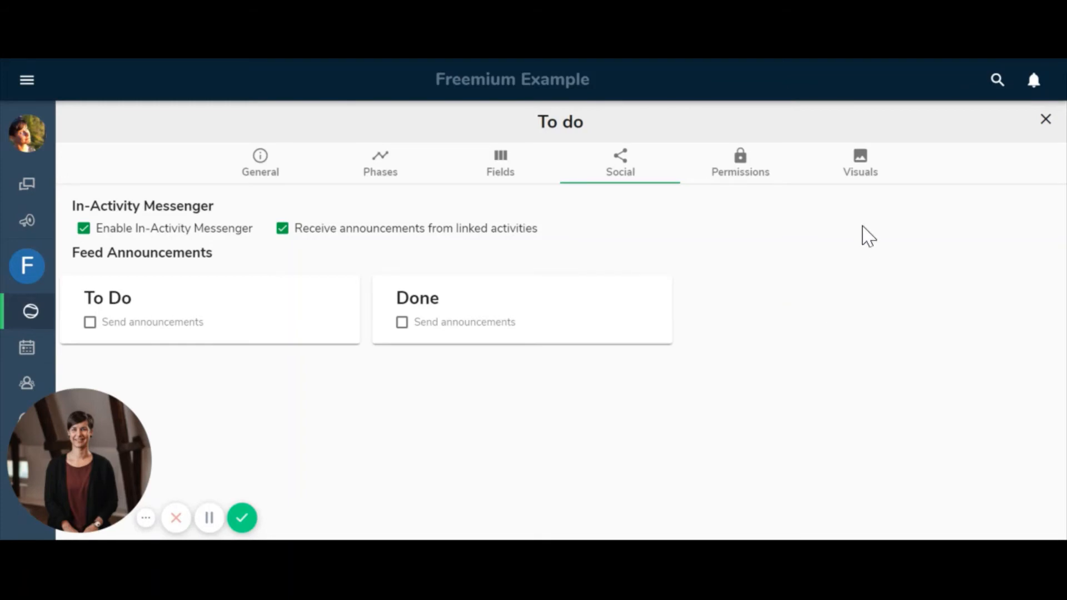
Upload the photo of a person with raised arms as the To do process's cover photo, cropping and saving it
left_click(865, 167)
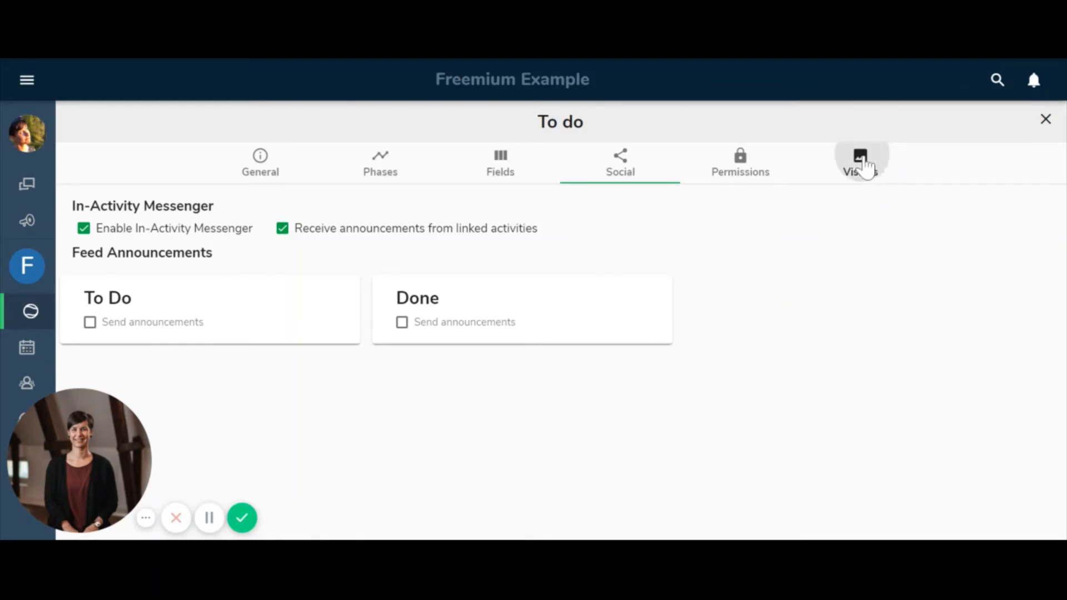
left_click(411, 389)
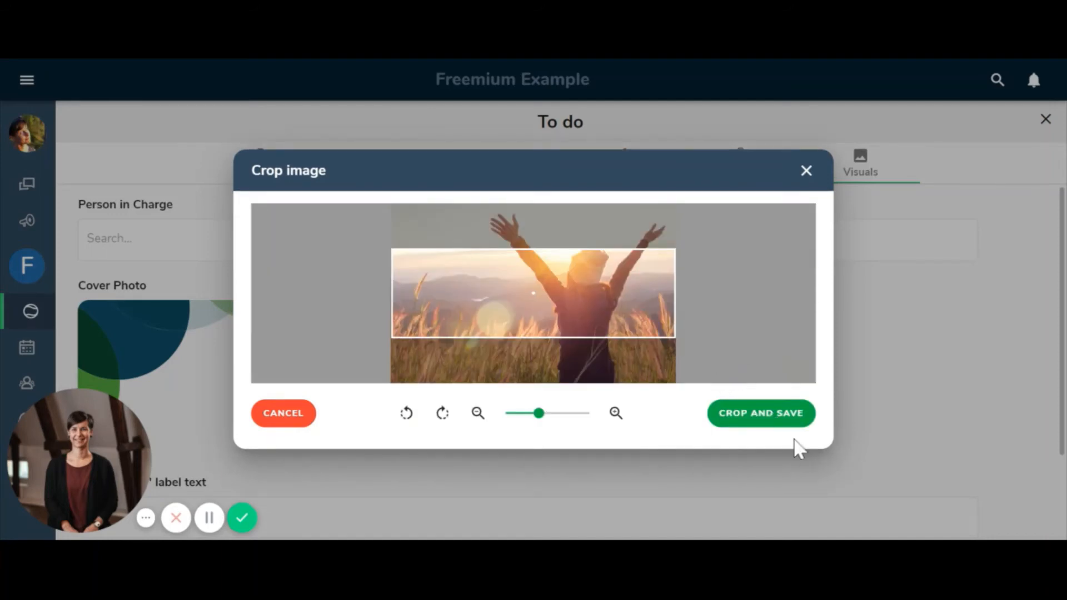
left_click(765, 421)
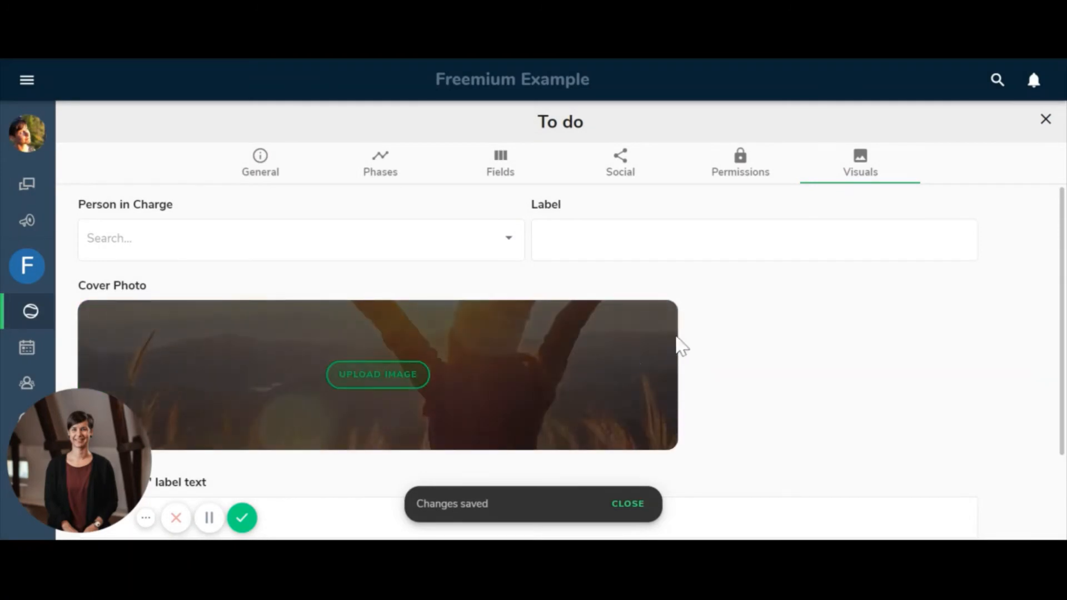
left_click(572, 244)
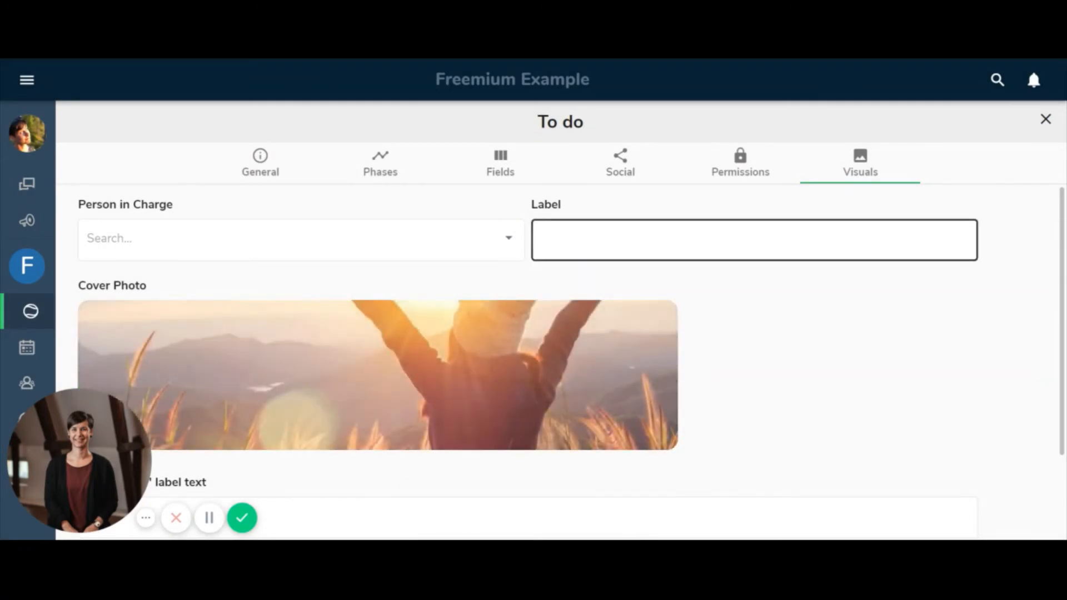
left_click(590, 269)
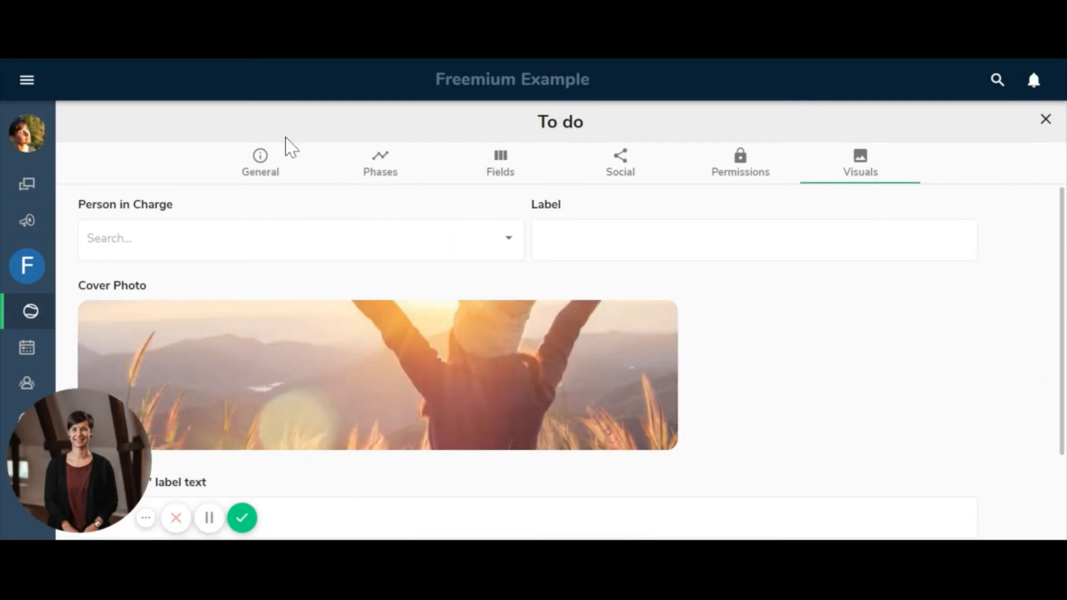
Review the To do process's general and advanced settings, and return to the process overview
left_click(260, 163)
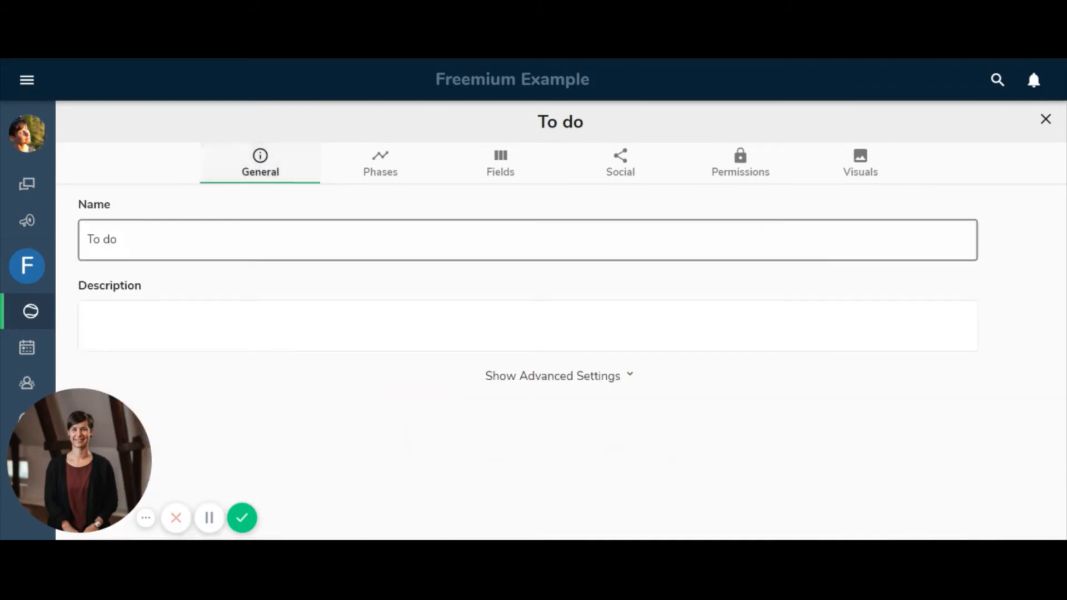
left_click(528, 379)
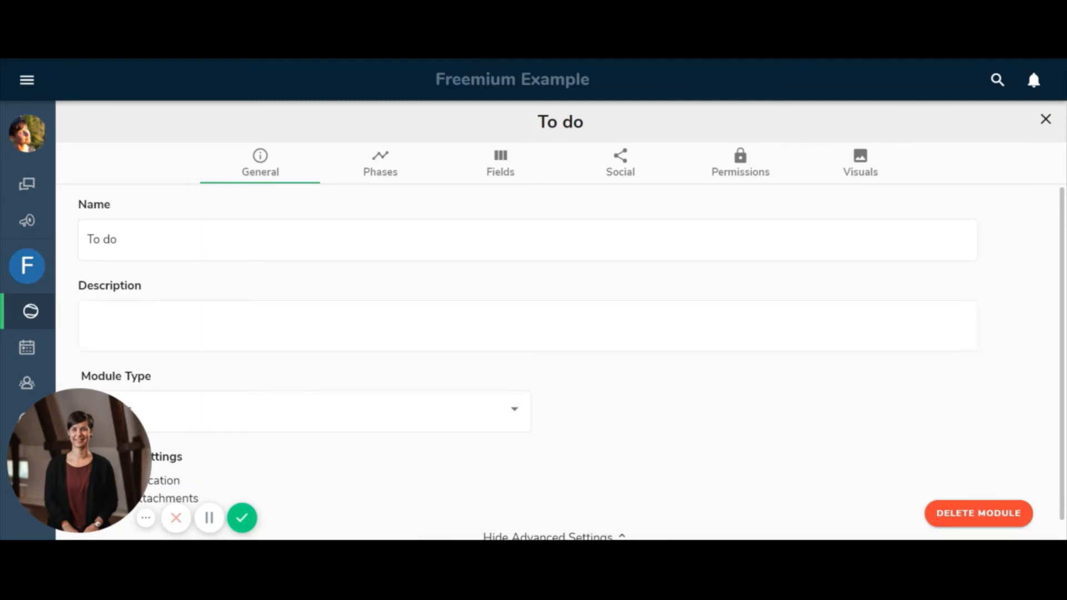
left_click(29, 315)
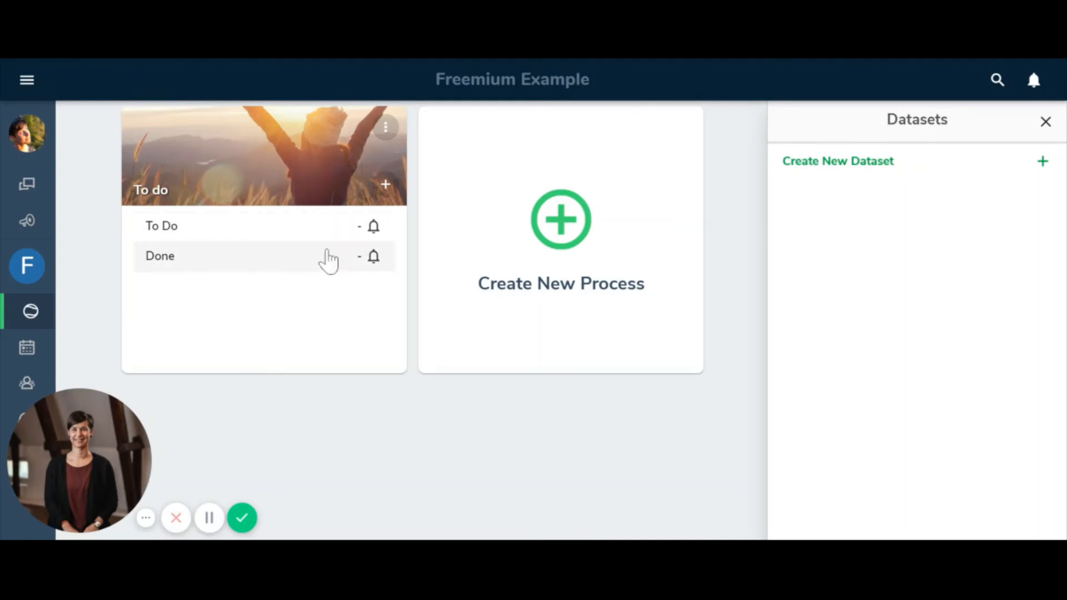
Create an activity titled "New task" in the To do process with the due date Feb 21, 2020, and close its details
left_click(385, 185)
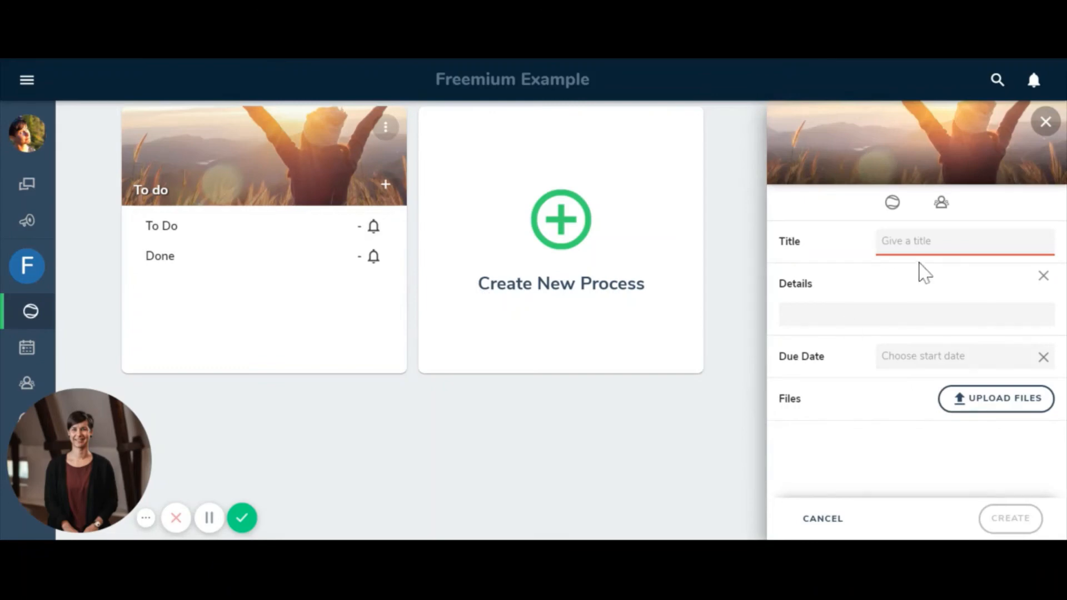
type("New task")
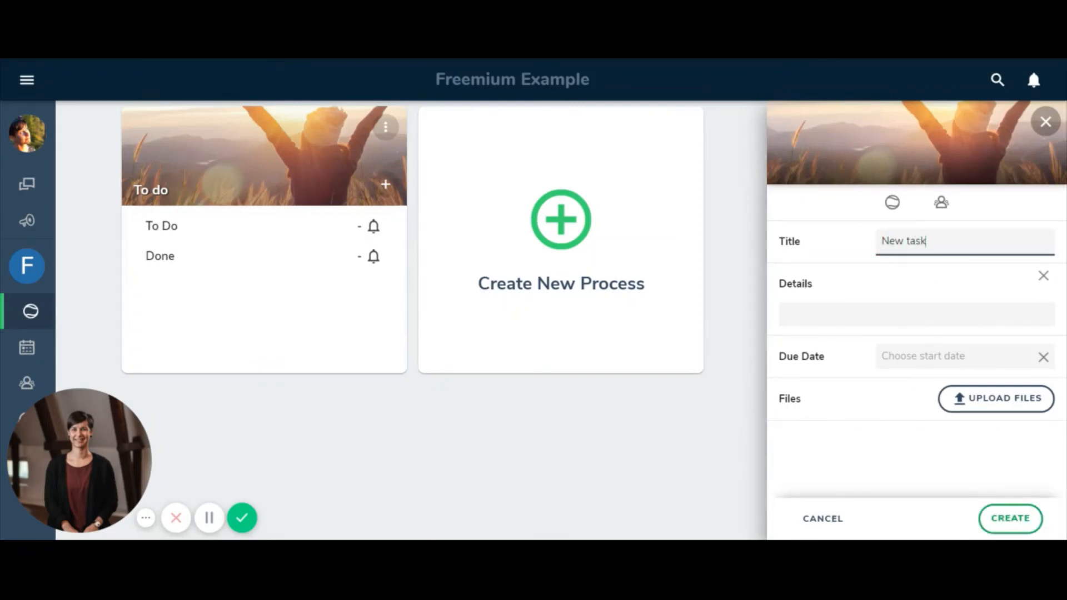
left_click(909, 357)
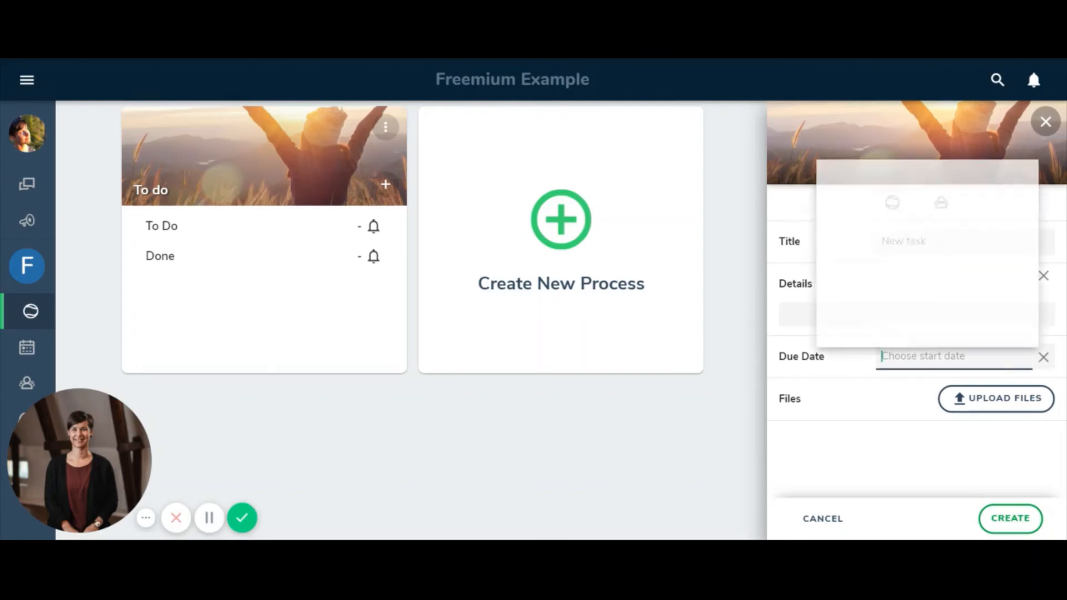
left_click(956, 269)
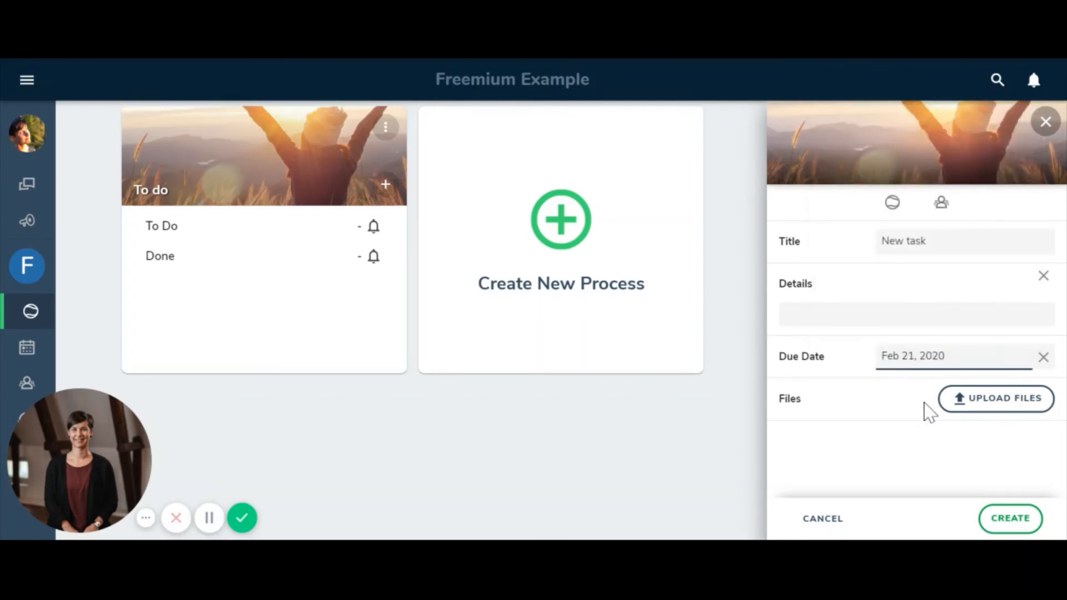
left_click(1009, 528)
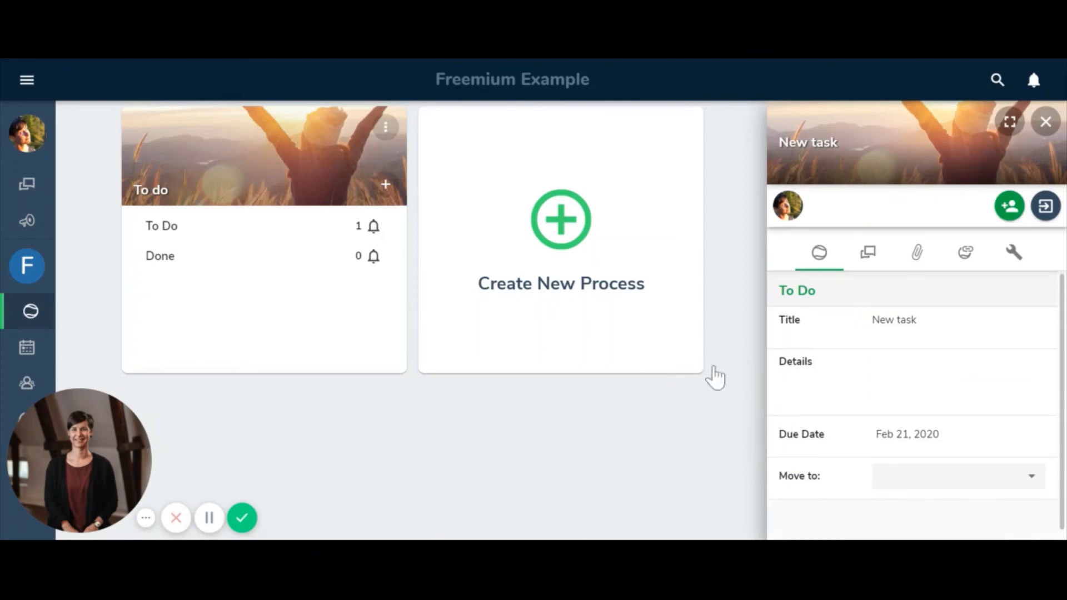
left_click(1045, 122)
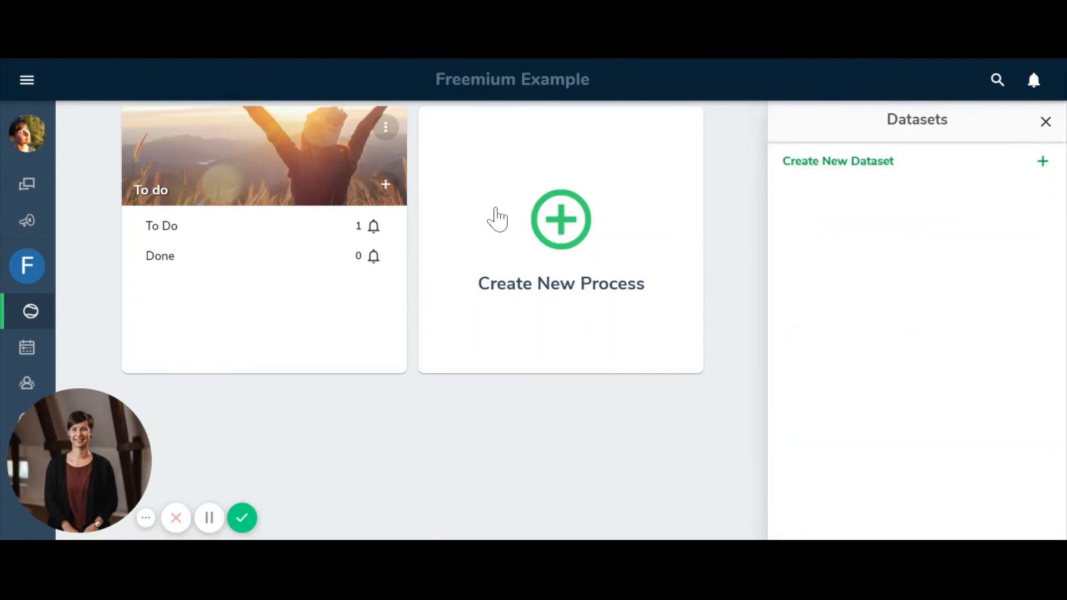
View the To Do phase's activities as a list and in the calendar, and return to the process overview
left_click(331, 229)
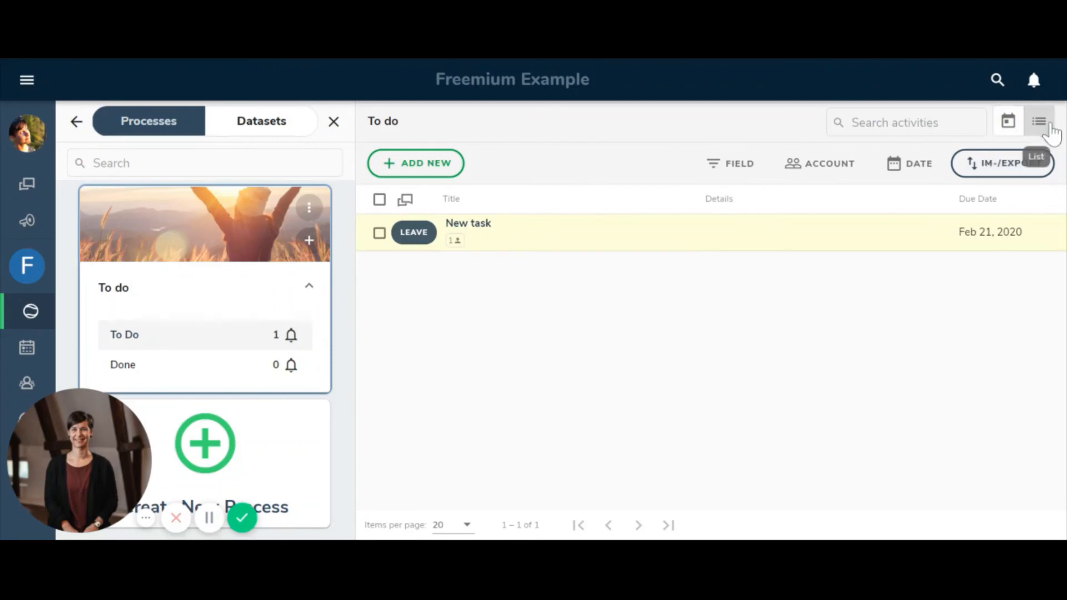
left_click(1015, 122)
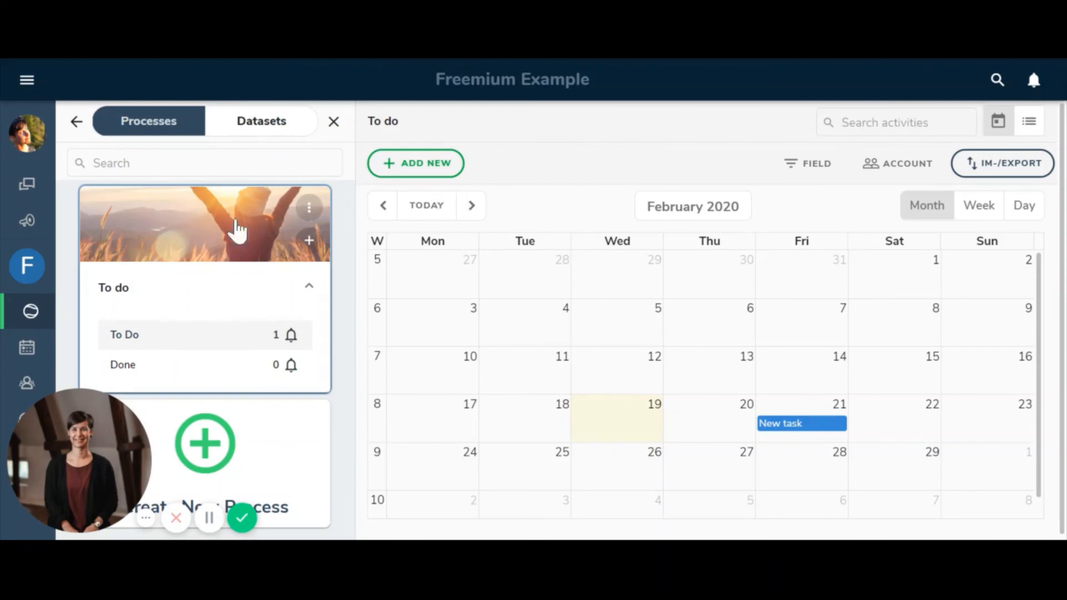
left_click(31, 313)
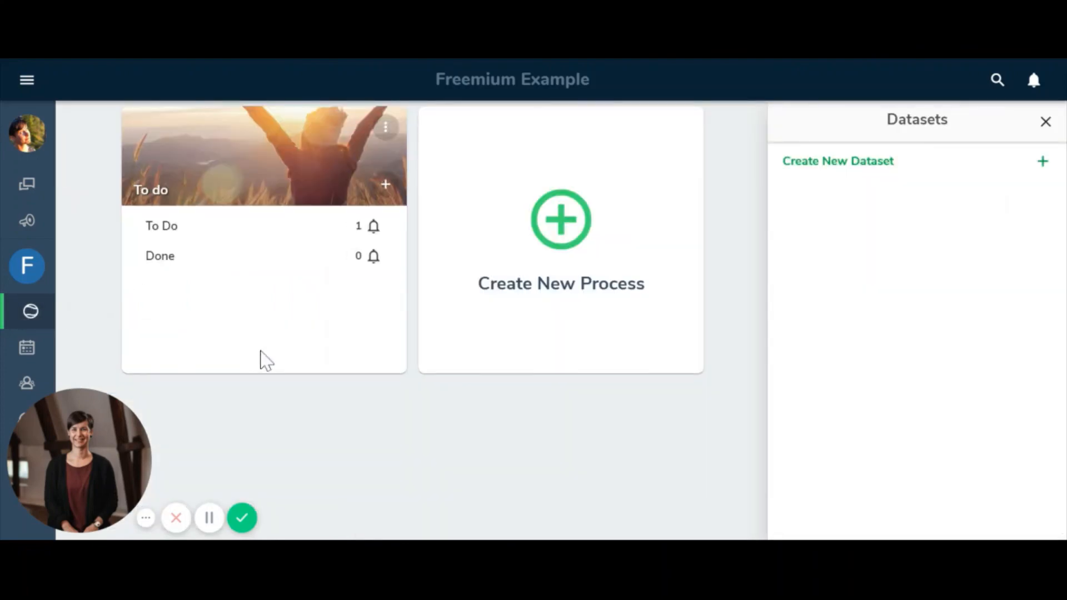